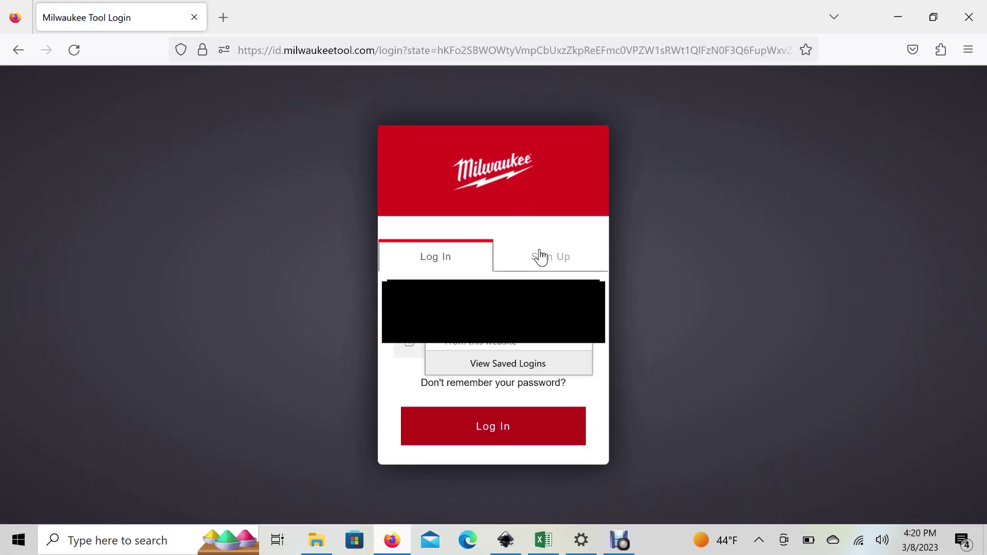
Log in with the saved credentials to reach the dashboard showing the 10/29/2022 repair order
click(549, 259)
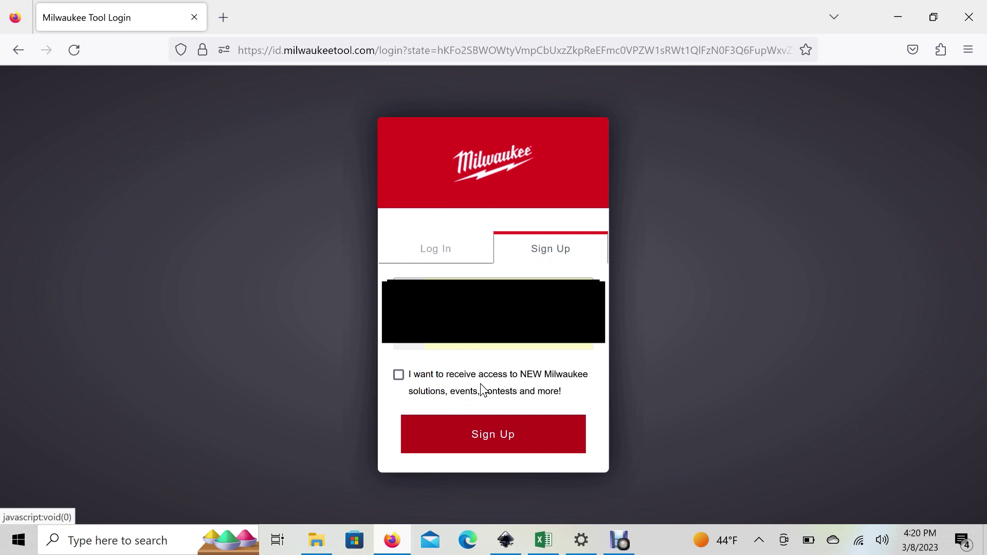
click(459, 262)
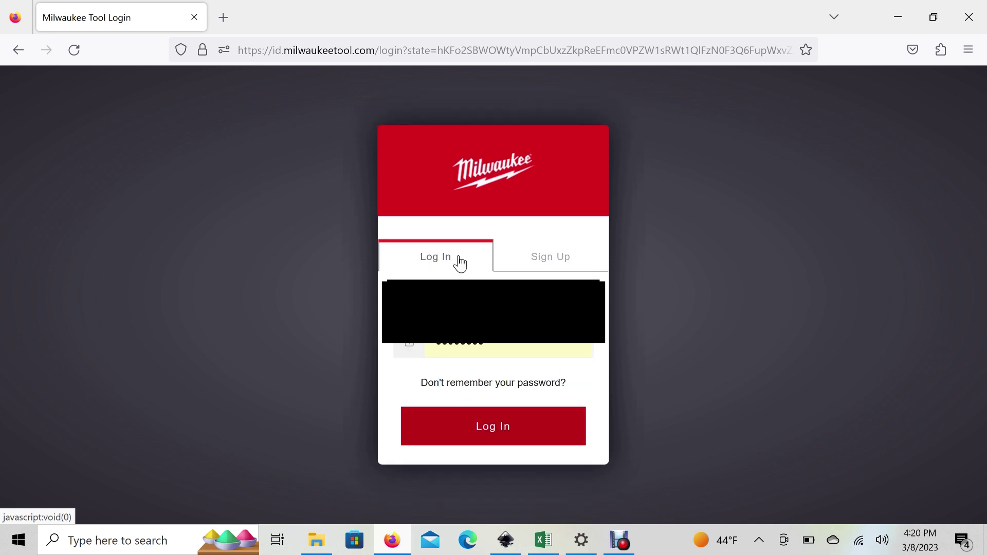
click(490, 435)
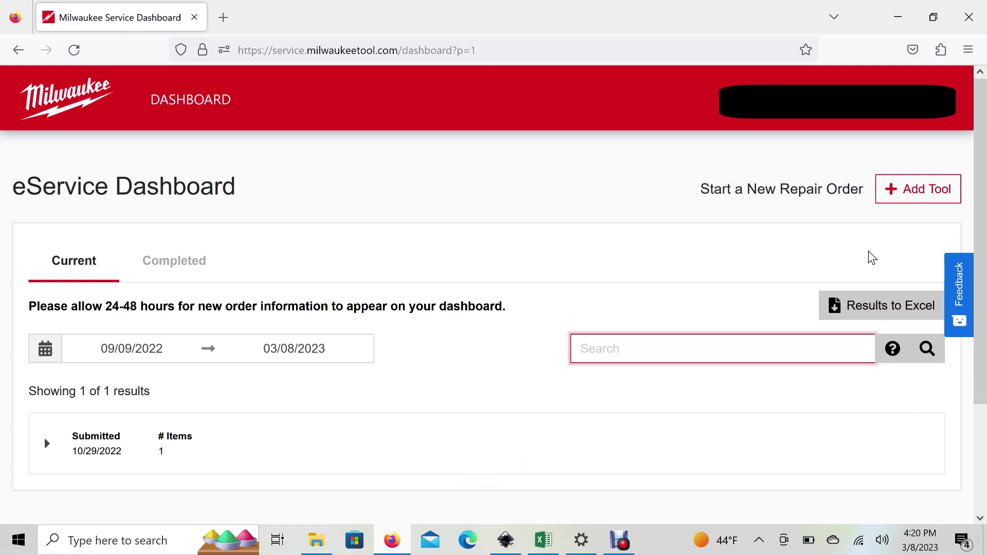
Start a new repair order, search products for 'die grinder', and find the 2485-20 model
click(918, 200)
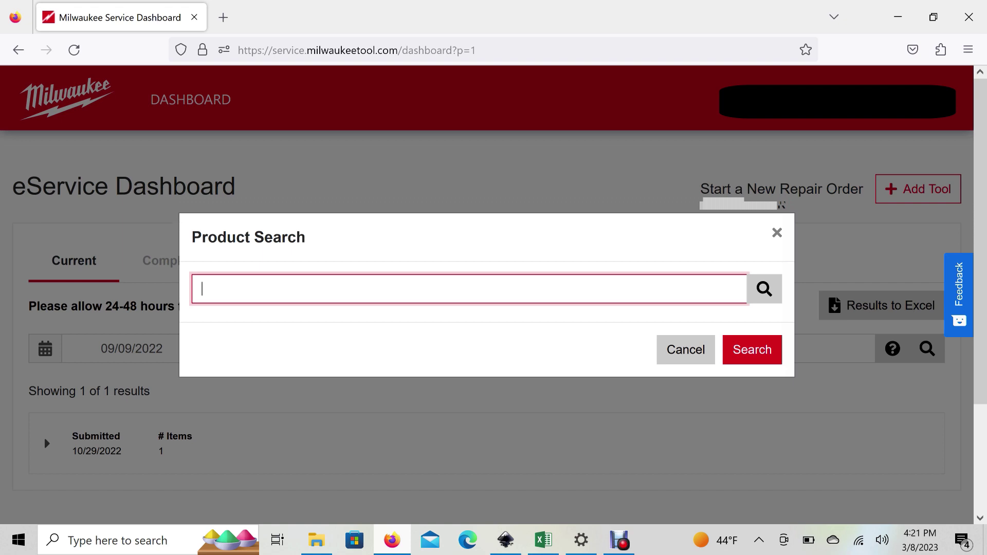
text(die grinder)
click(769, 353)
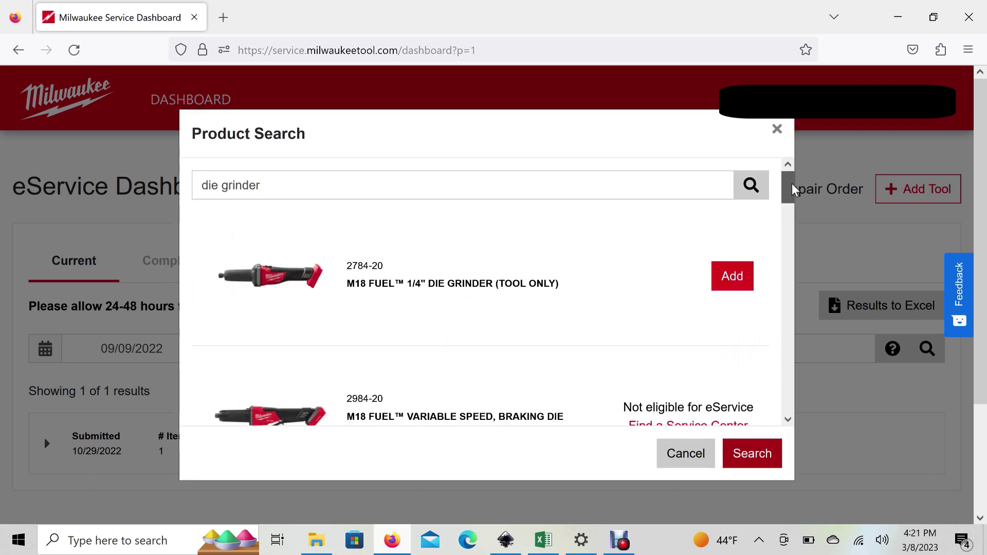
drag(794, 190, 788, 244)
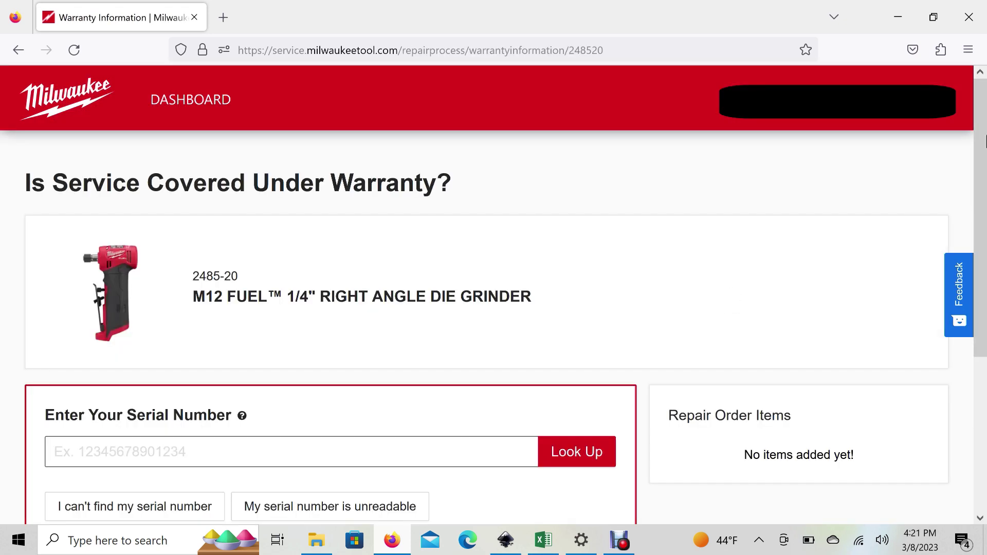
Look up the grinder's serial number, showing a 07/15/2019 manufacture date and 5-year warranty
scroll(348, 281, down, 2)
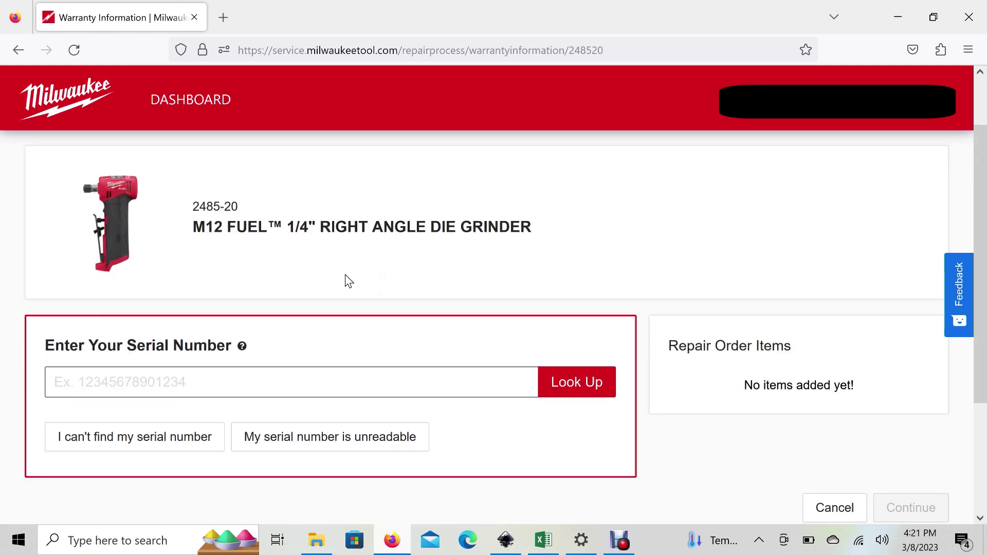
click(262, 382)
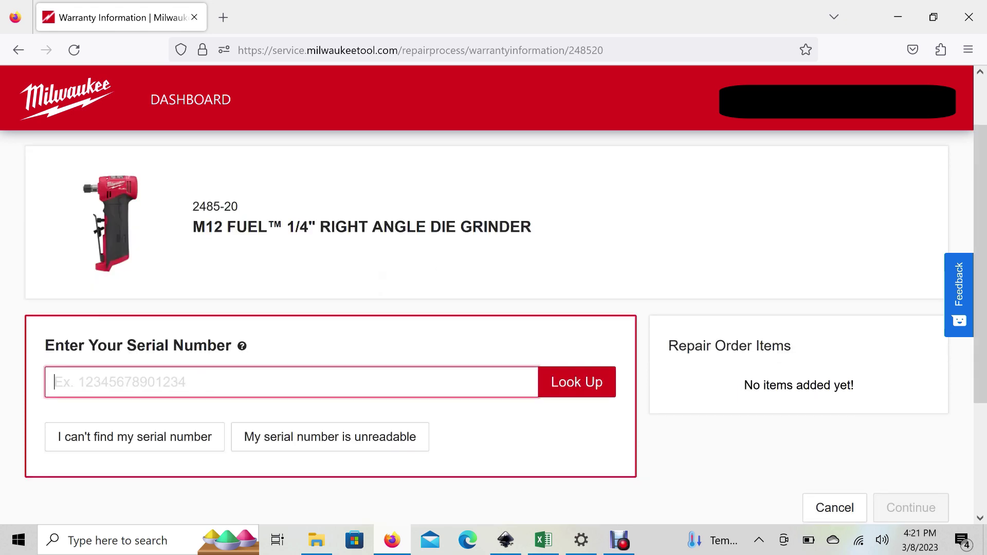
text(k92)
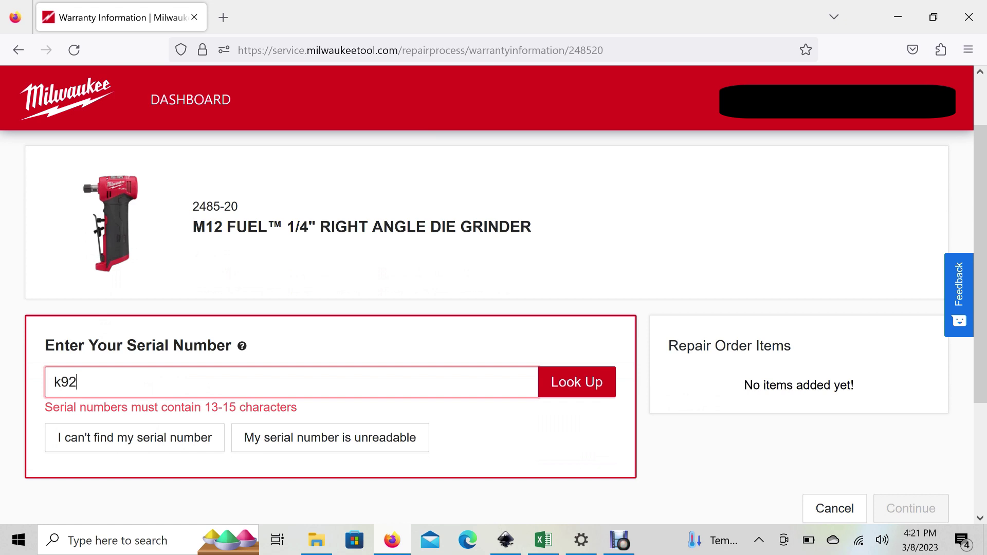
text(ad192901294)
click(583, 381)
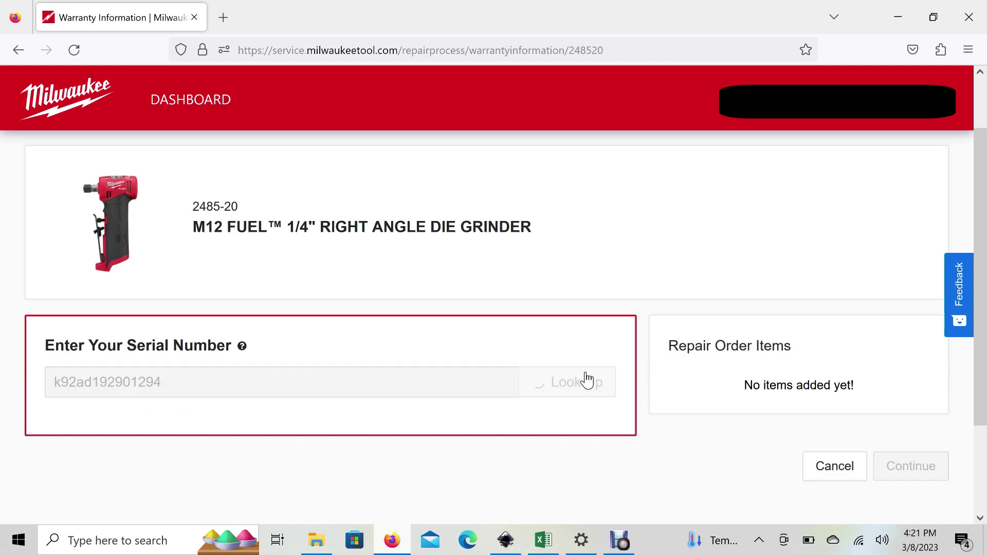
drag(981, 229, 984, 300)
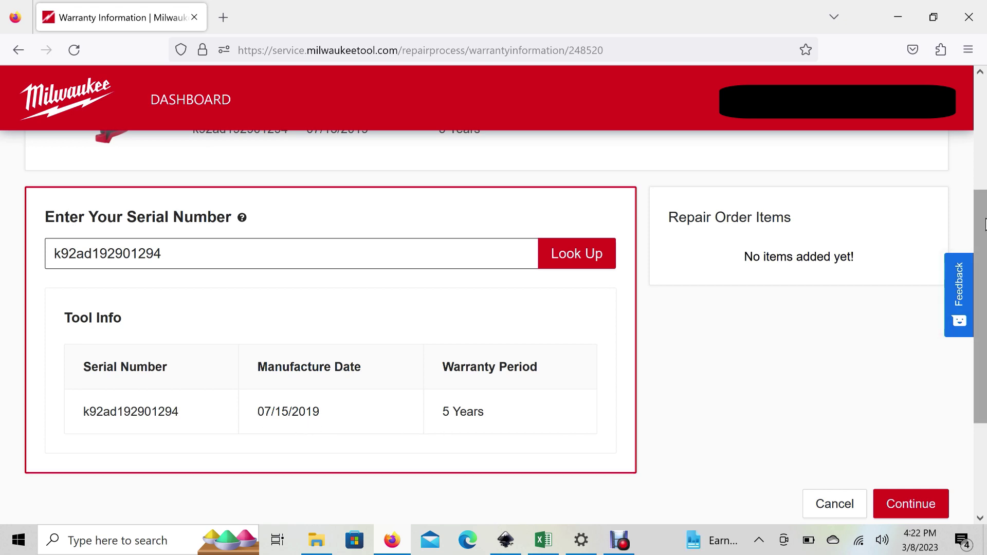
scroll(986, 225, down, 2)
scroll(986, 224, up, 1)
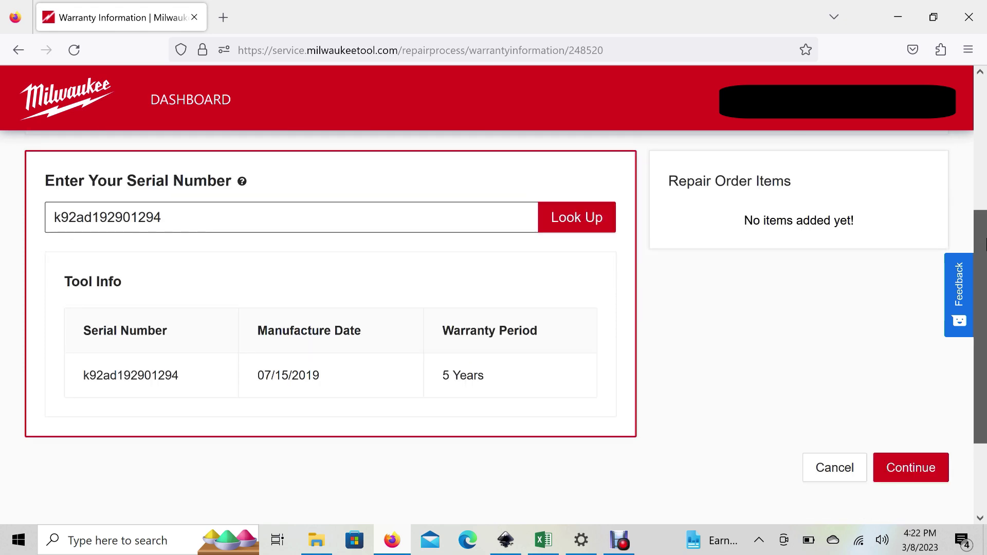
click(911, 477)
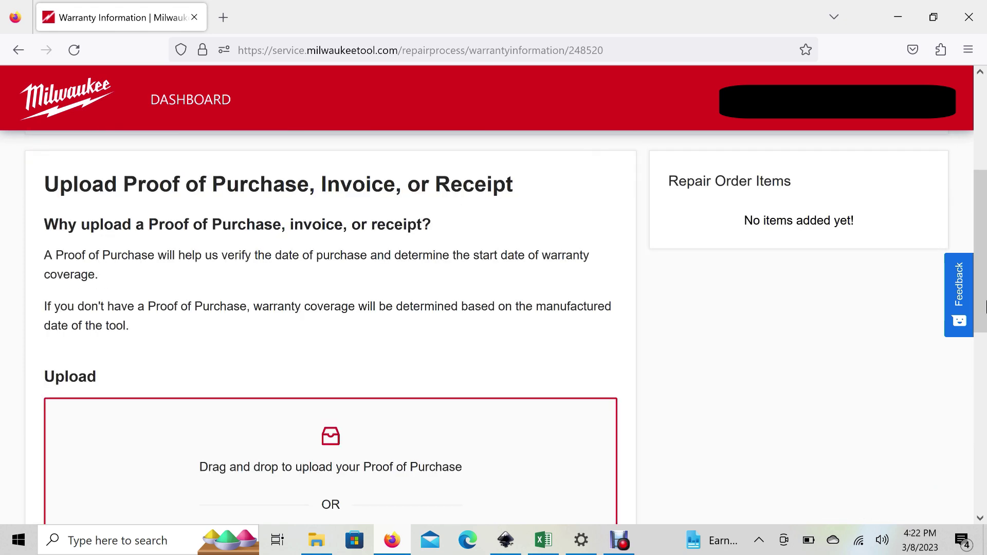
drag(983, 204, 984, 223)
scroll(984, 205, down, 1)
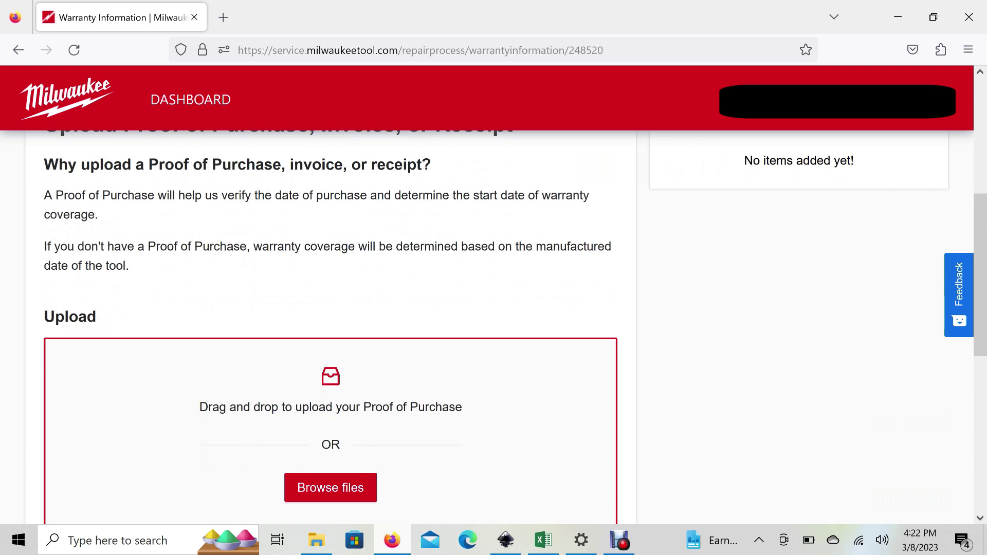
drag(44, 247, 624, 271)
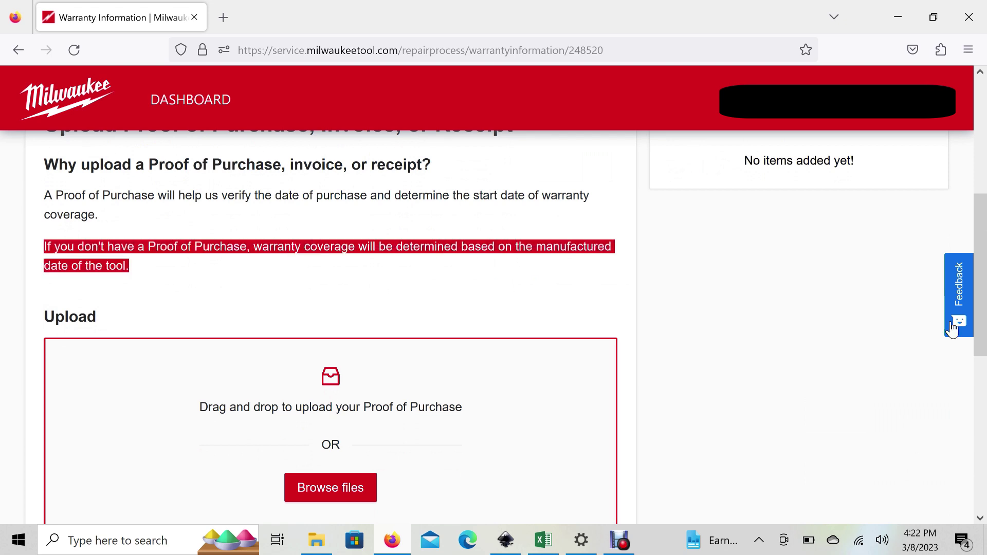
drag(984, 280, 985, 385)
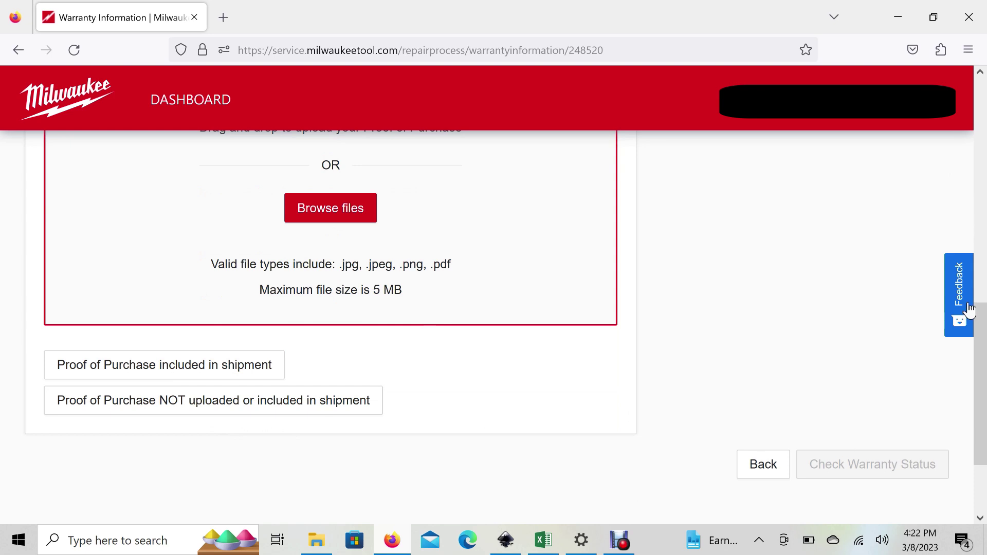
scroll(980, 360, down, 1)
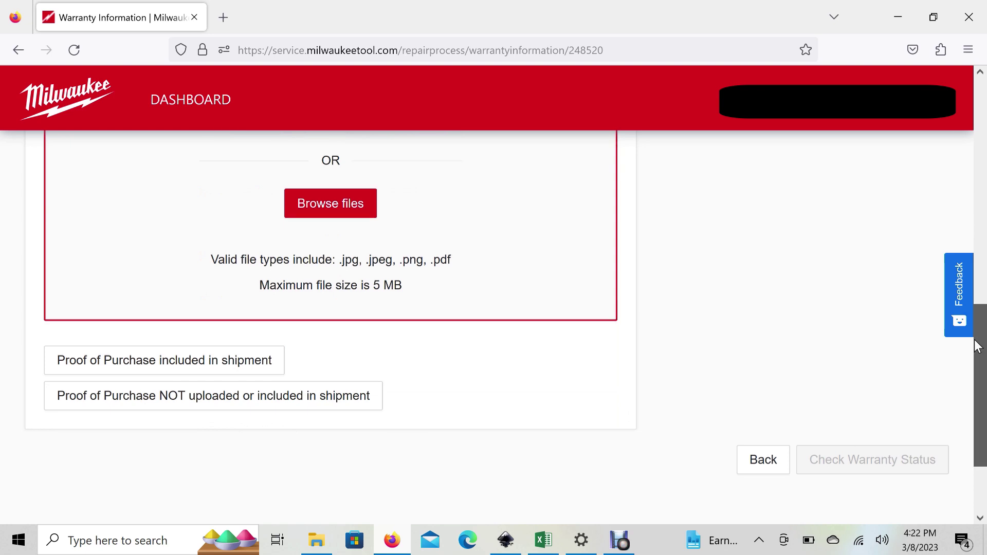
click(300, 395)
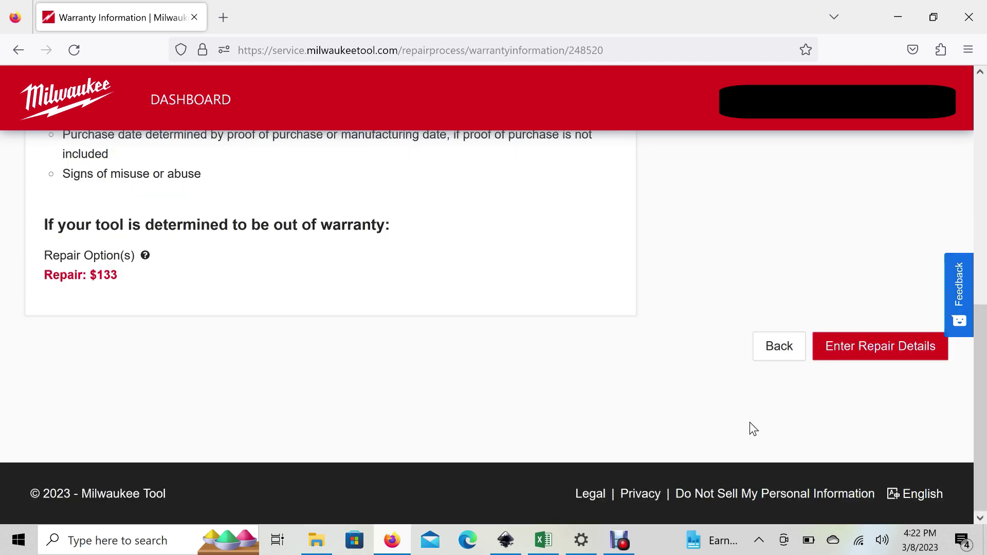
scroll(985, 297, up, 1)
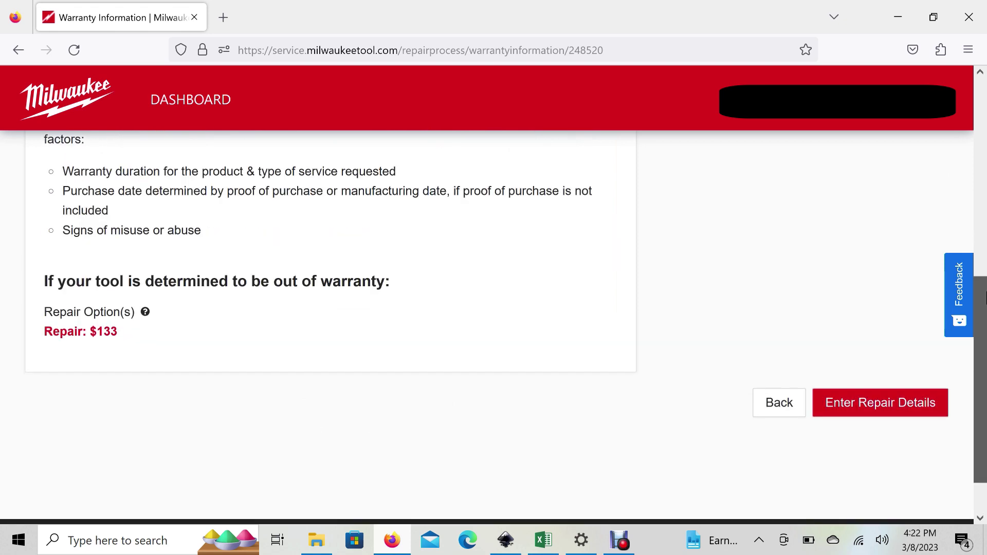
scroll(985, 290, up, 1)
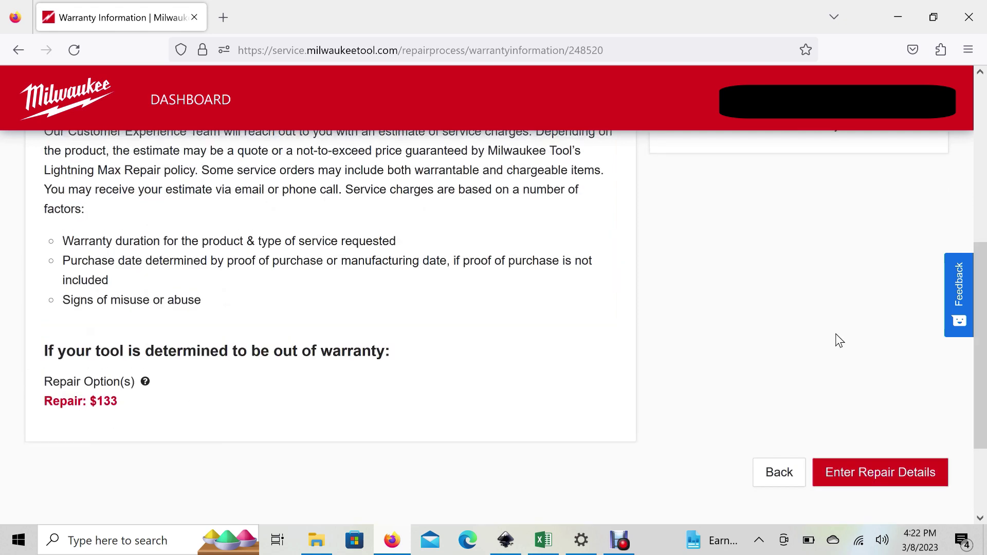
drag(984, 326, 985, 354)
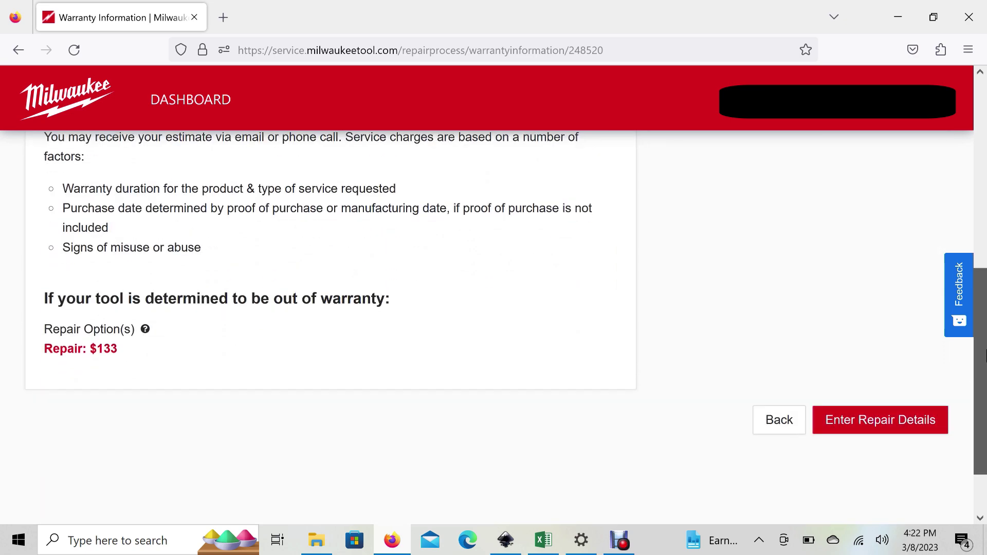
Set the grinder's problem to Other, described as 'wsfsfs', and submit it to Repair Order Items
click(869, 439)
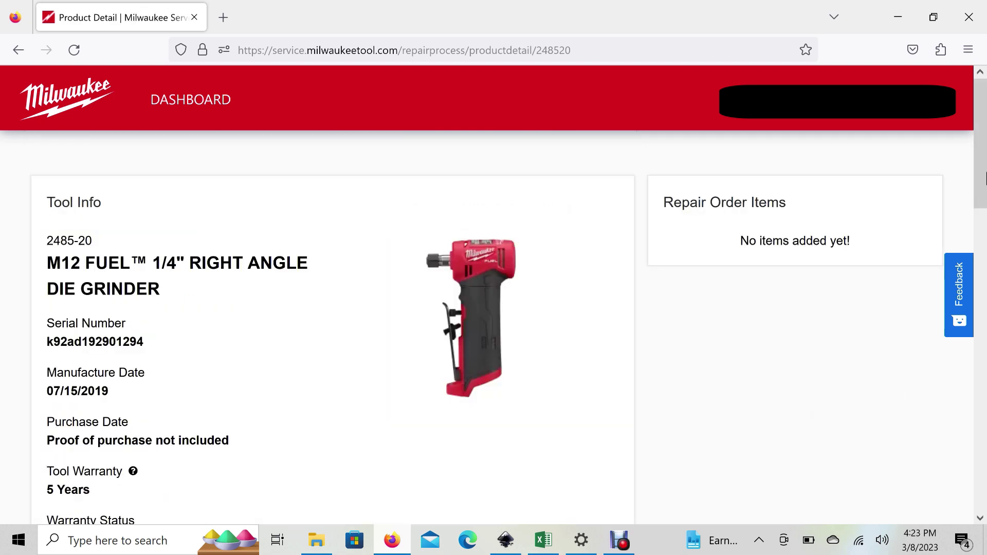
drag(984, 179, 985, 359)
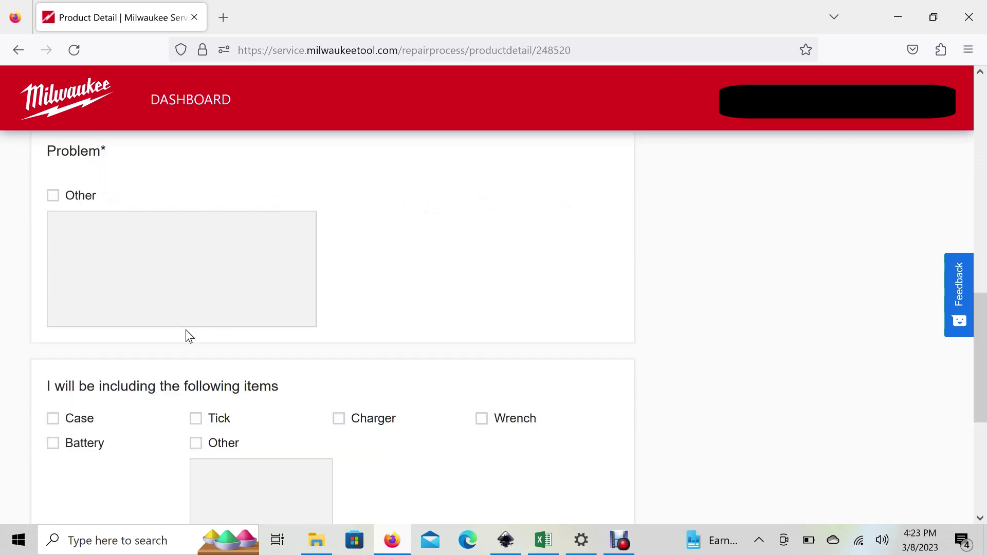
drag(984, 314, 984, 236)
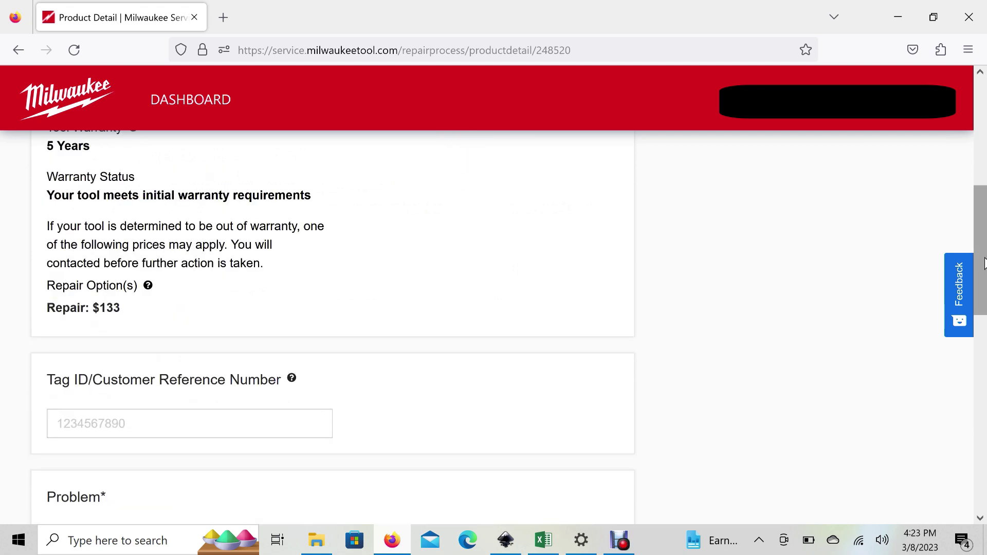
drag(985, 272, 980, 392)
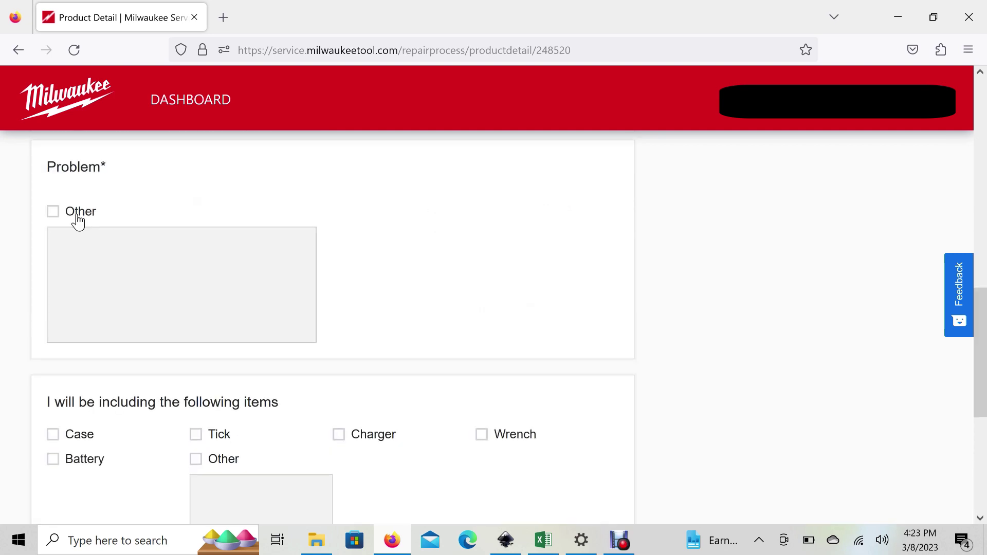
click(55, 212)
text(wsfsfs)
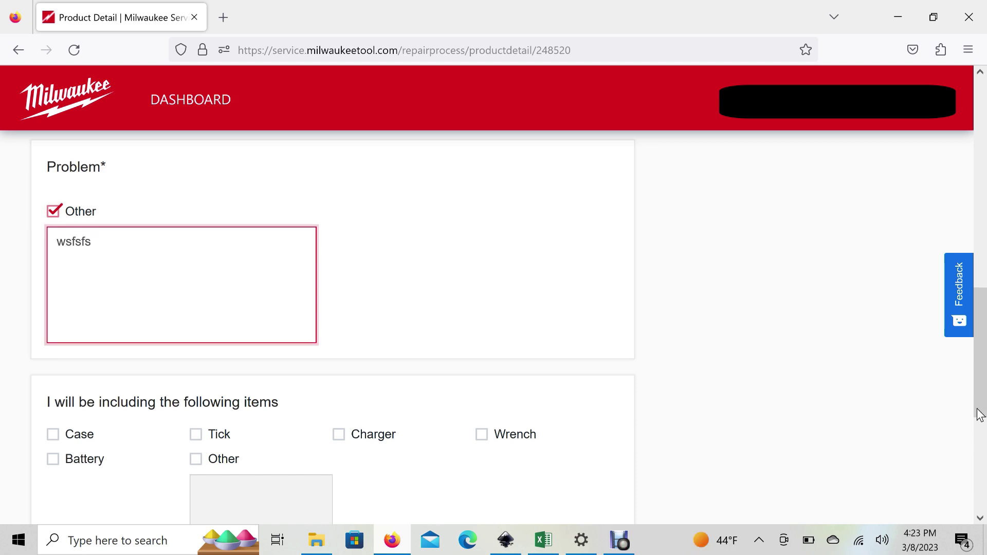
drag(979, 412, 980, 472)
click(900, 458)
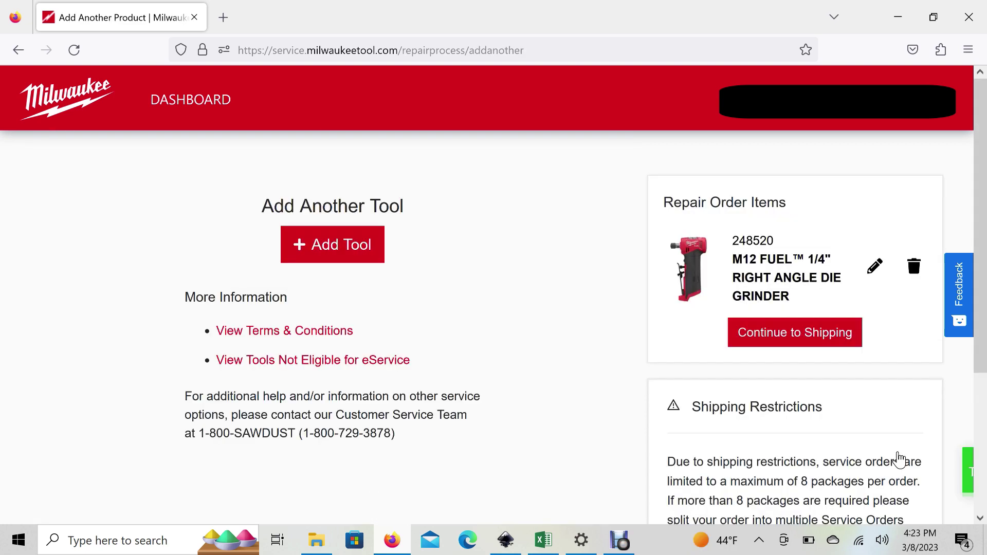
Move through the shipping details, fixing errors, to reach the Confirmation page with Email contact
drag(986, 237, 986, 291)
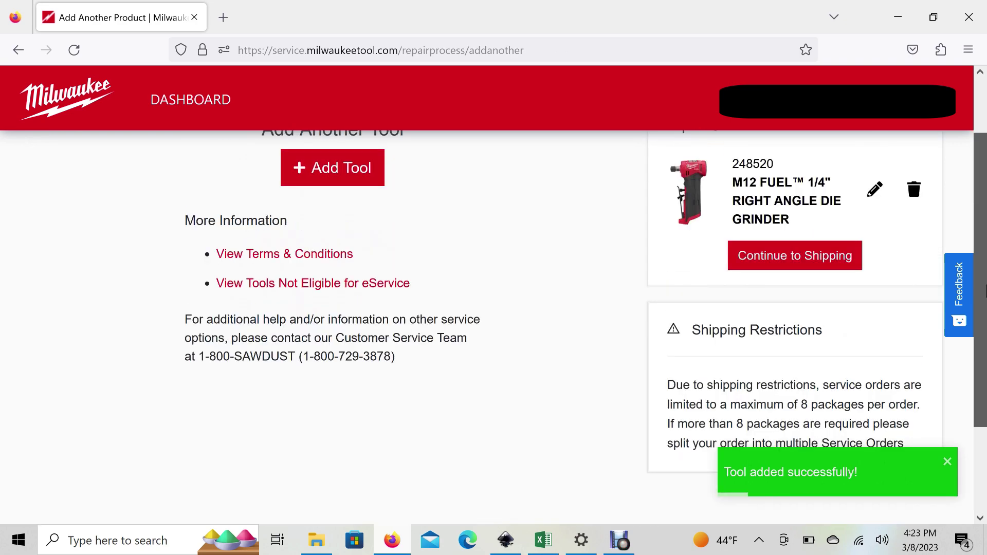
scroll(986, 290, up, 1)
click(810, 308)
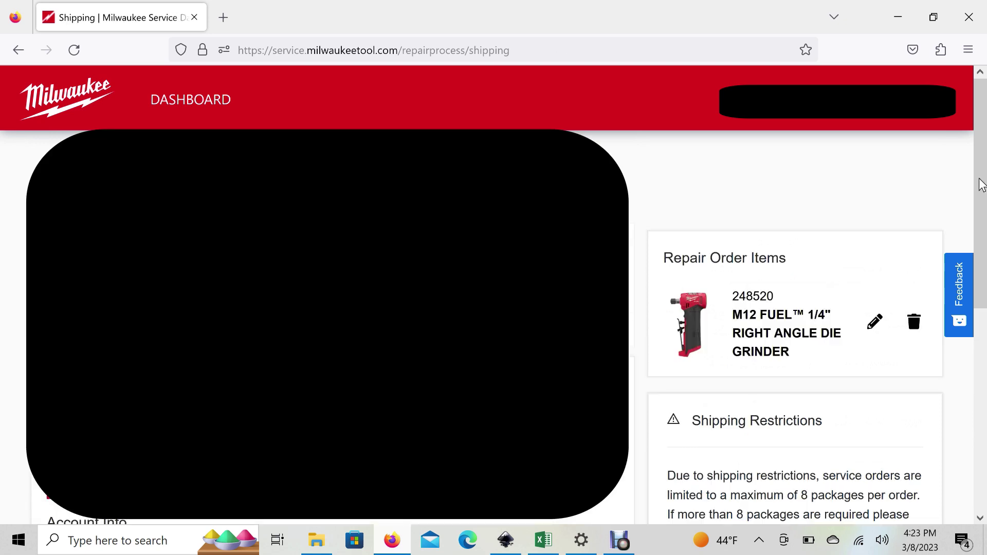
scroll(982, 188, down, 1)
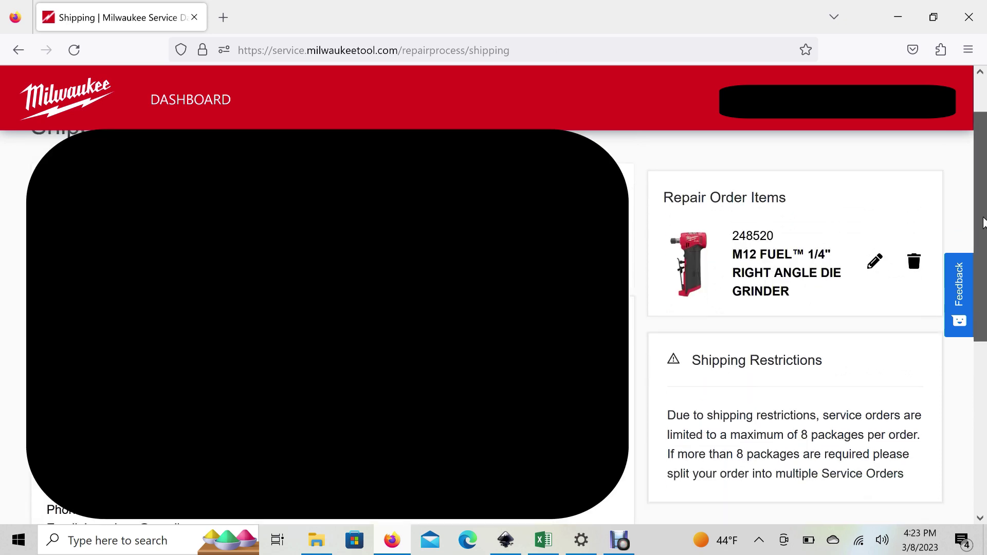
scroll(984, 222, down, 1)
scroll(986, 235, down, 1)
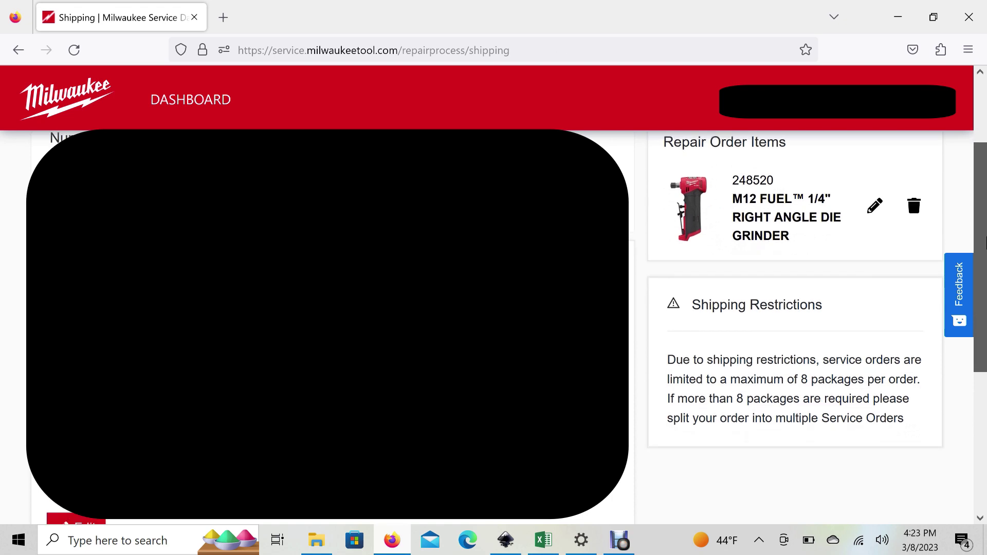
drag(986, 240, 984, 334)
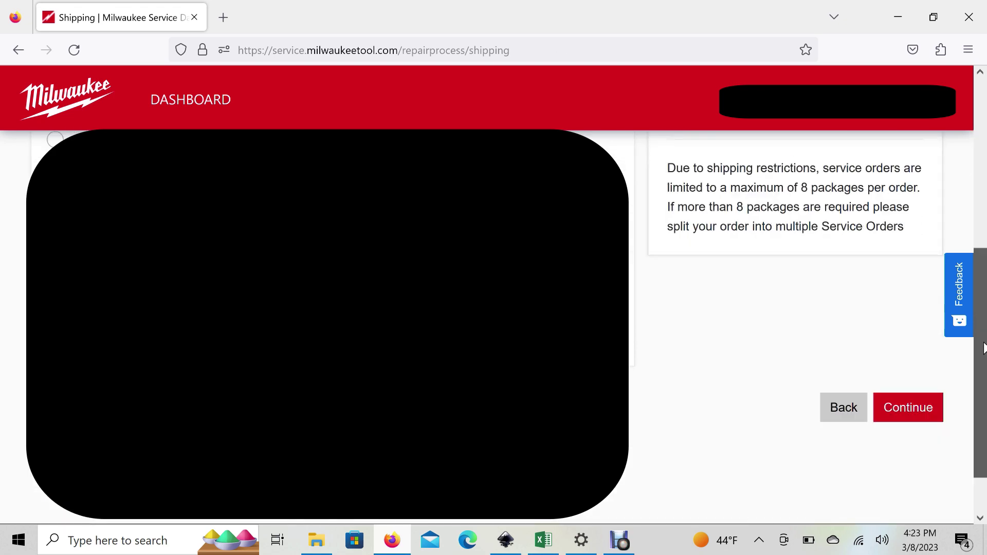
click(920, 411)
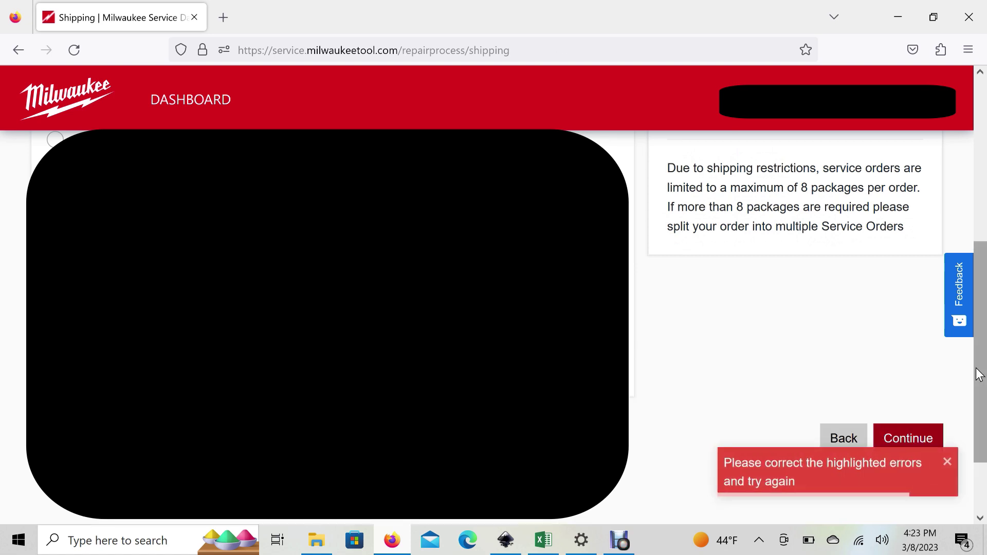
drag(980, 375, 980, 351)
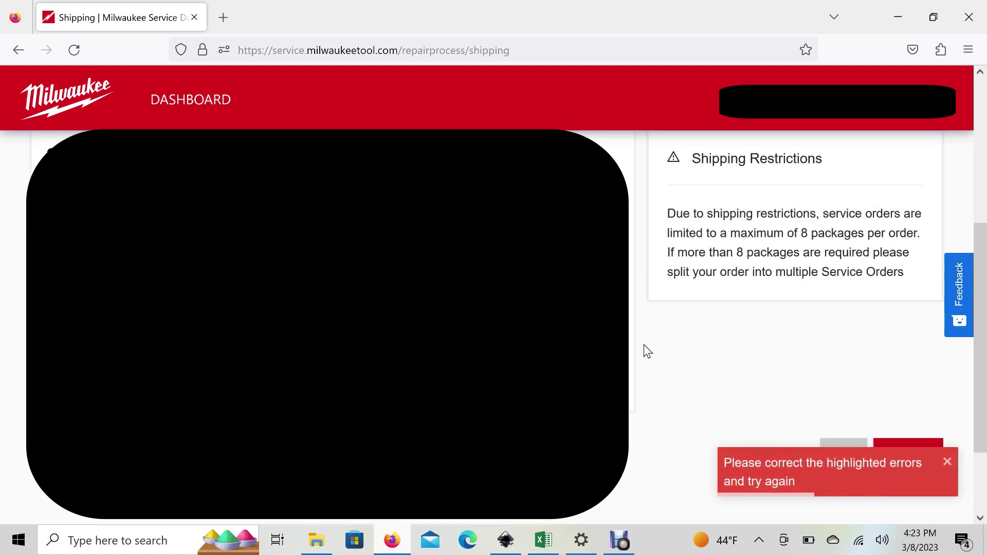
drag(978, 306, 976, 366)
Submit the service order and review the Order Summary's label printing and drop-off options
click(904, 361)
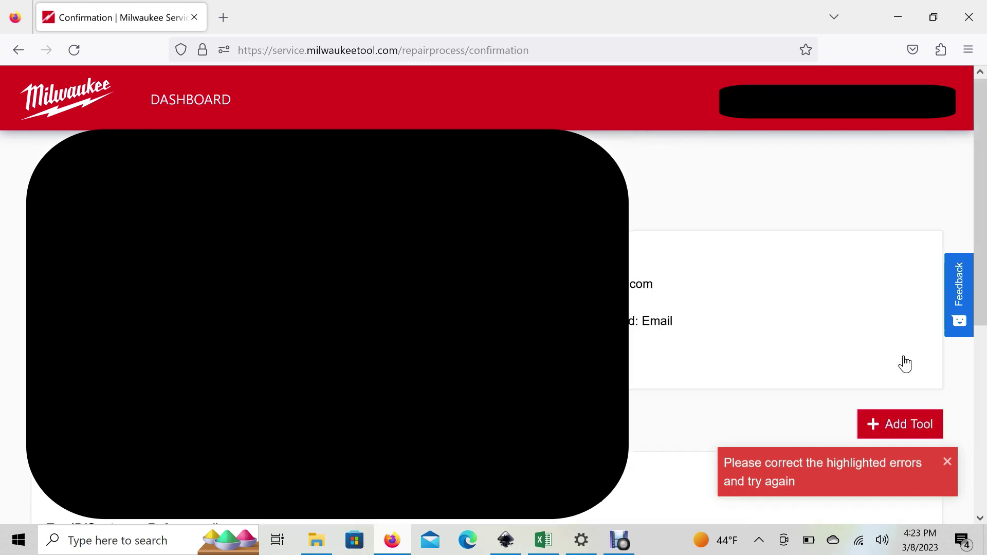
drag(985, 252, 984, 395)
click(912, 437)
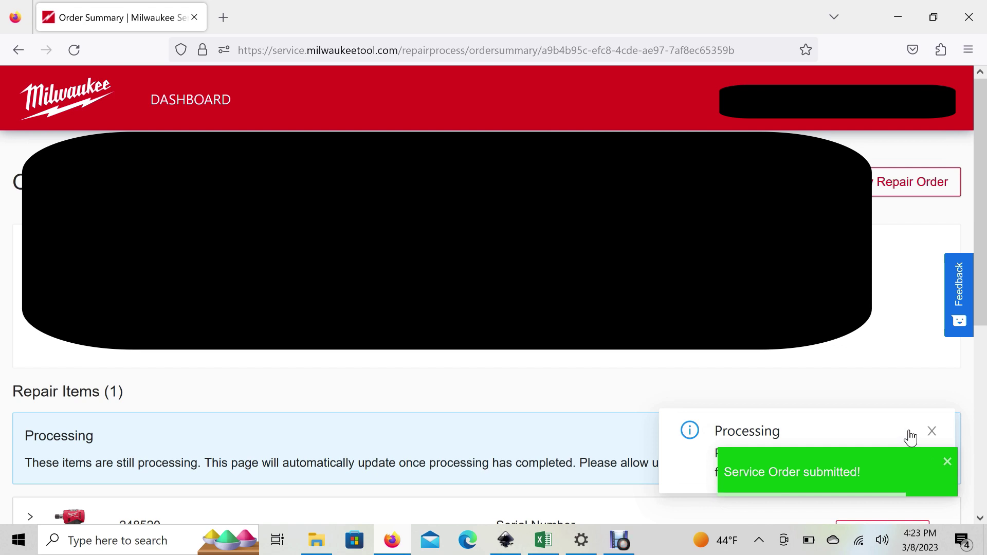
drag(980, 247, 981, 275)
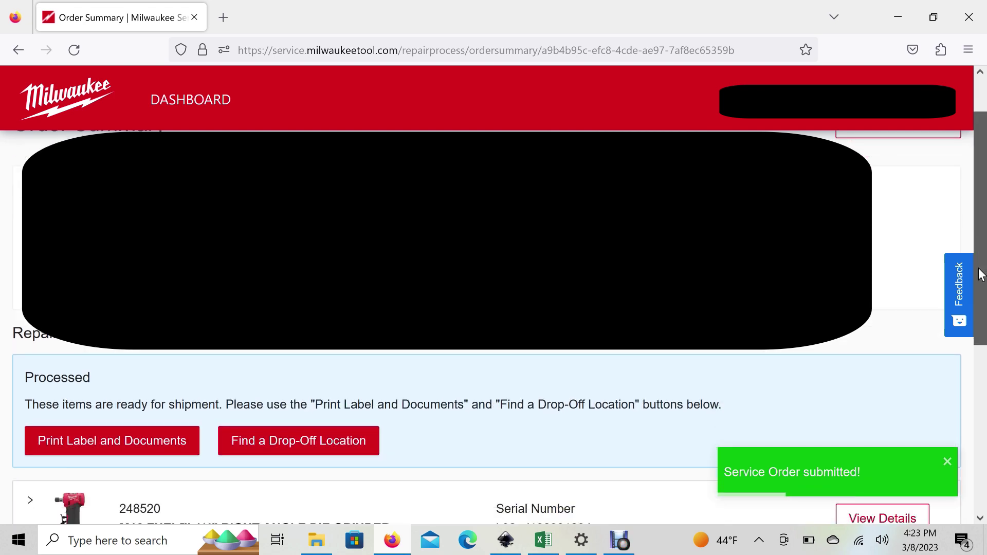
drag(981, 275, 977, 319)
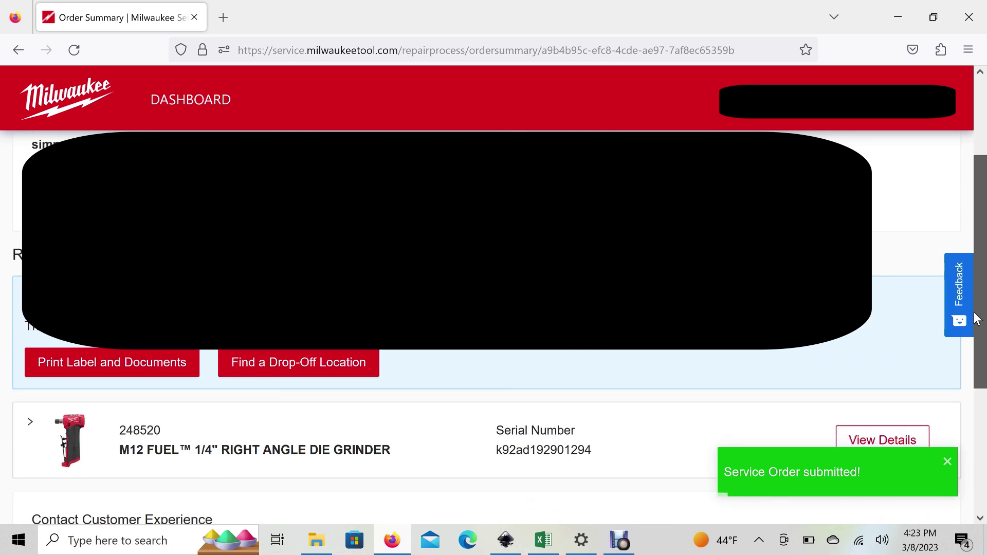